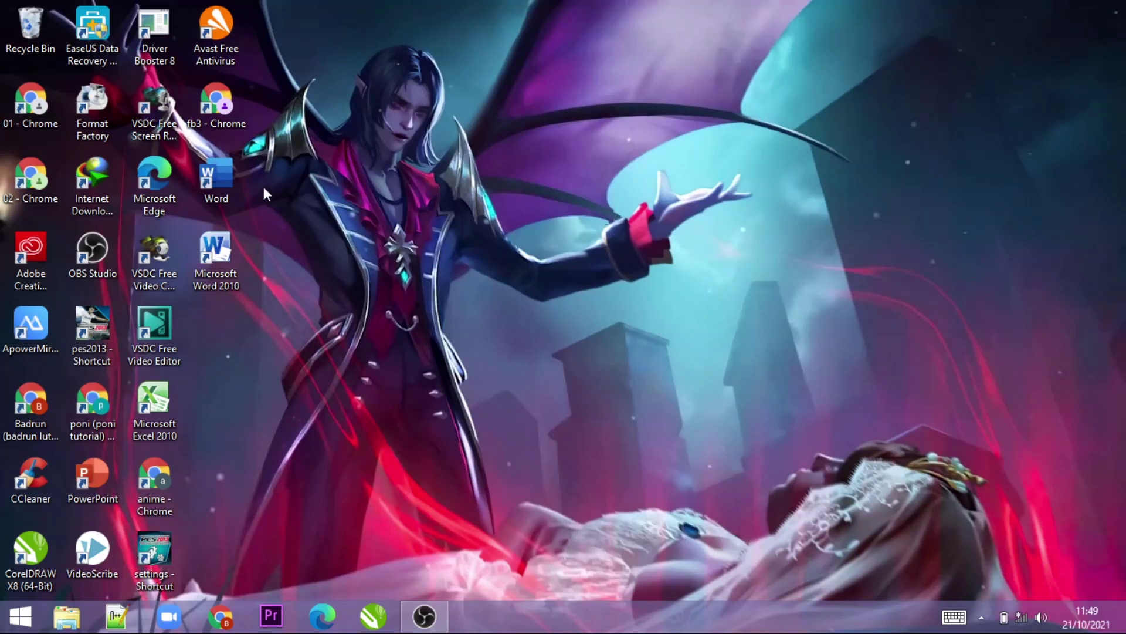
Step: Launch Word and open the recent report MAKALAH_KONSEP_DASAR_MANAJEMEN_BENCANA (1)
click(227, 178)
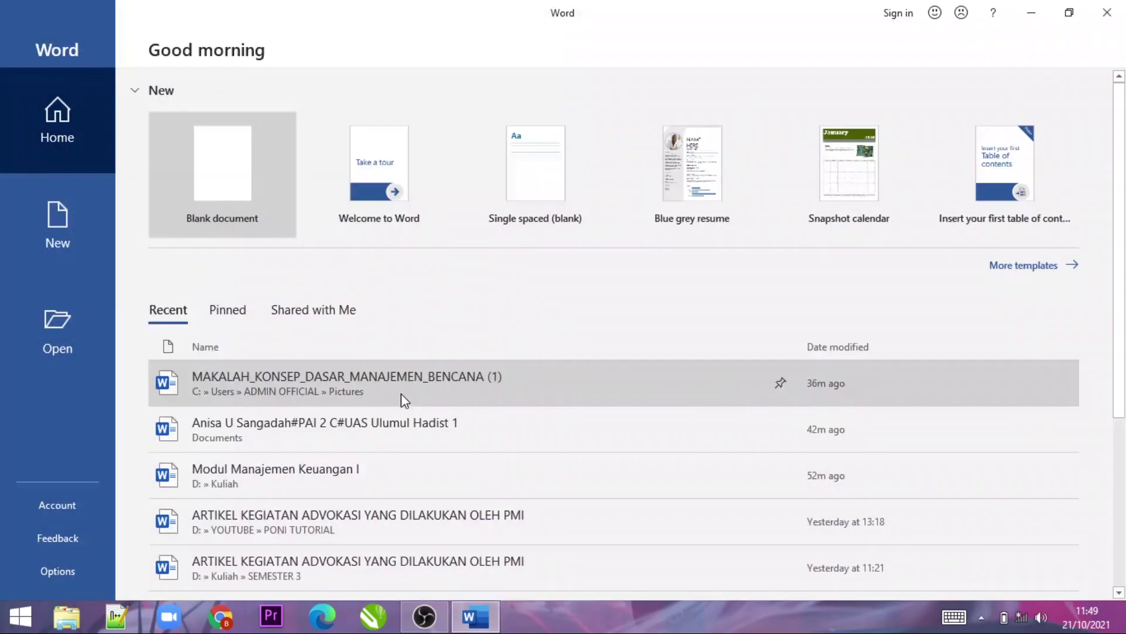
click(365, 377)
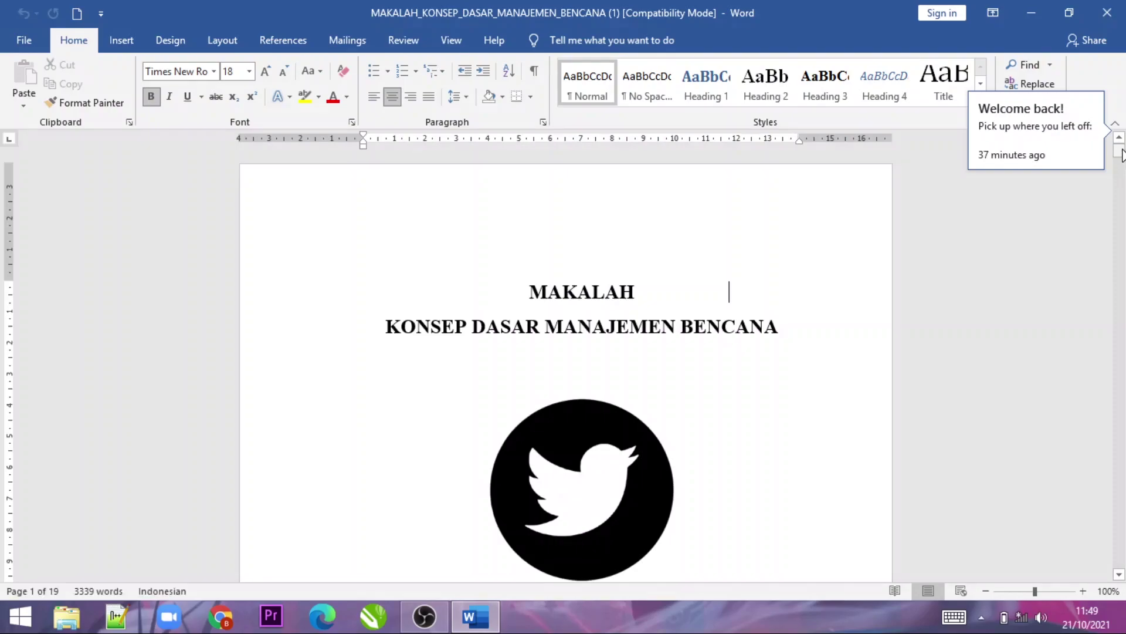
mouse_move(1121, 170)
mouse_down()
mouse_move(1120, 364)
mouse_move(1122, 147)
mouse_up()
Step: Scroll through the report back to its cover page, with the Insert tools showing
scroll(764, 292, down, 3)
scroll(765, 292, down, 5)
scroll(728, 375, down, 5)
scroll(728, 374, down, 4)
scroll(728, 374, down, 1)
scroll(728, 374, down, 4)
scroll(728, 372, up, 7)
scroll(728, 373, up, 5)
scroll(728, 372, up, 4)
scroll(729, 359, up, 3)
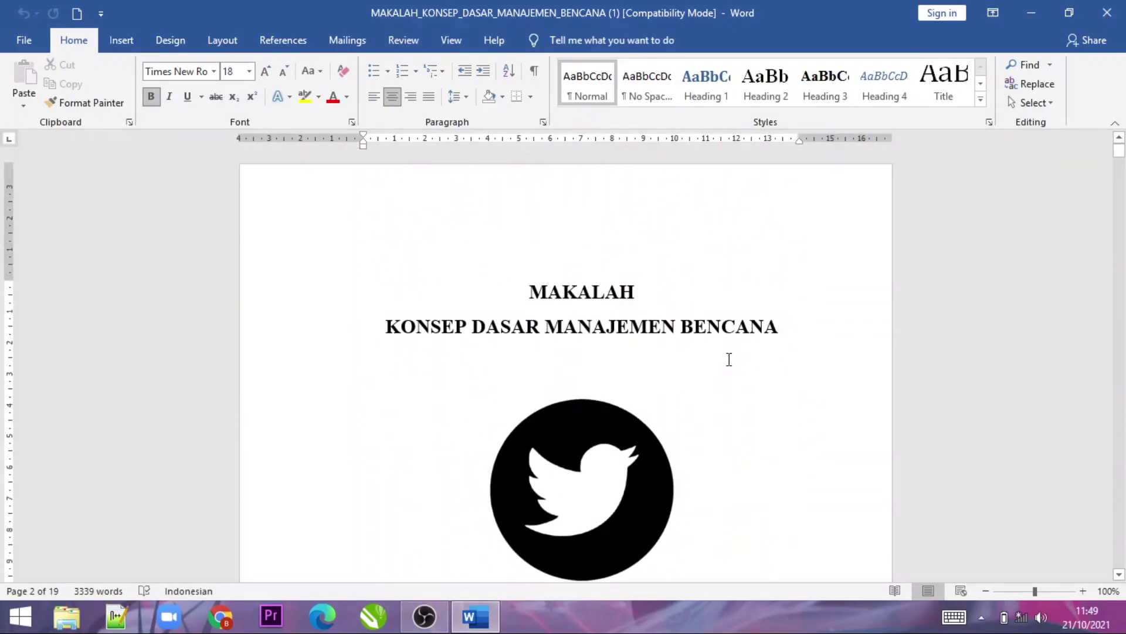
scroll(744, 414, down, 3)
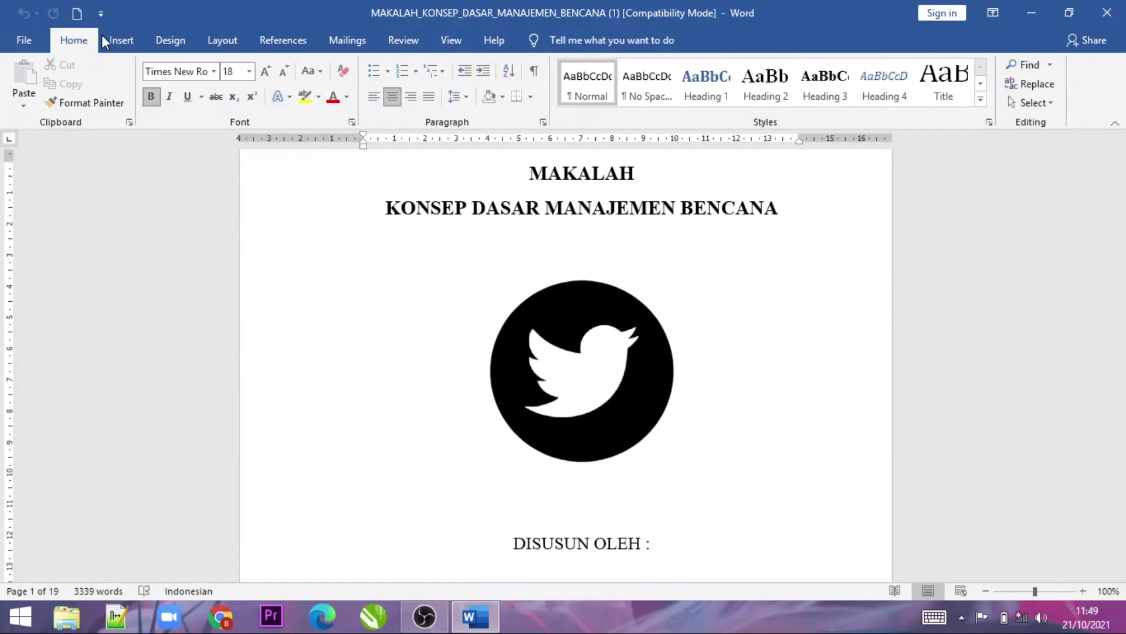
click(117, 40)
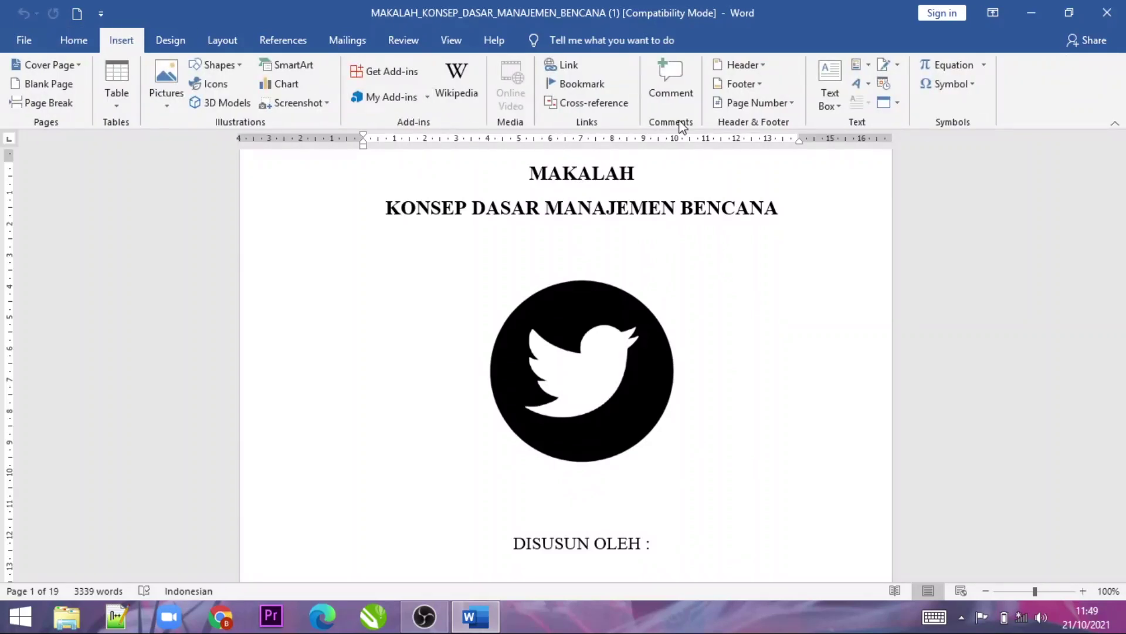
Step: Insert a centred Plain Number 2 page number at the bottom of the pages
click(732, 105)
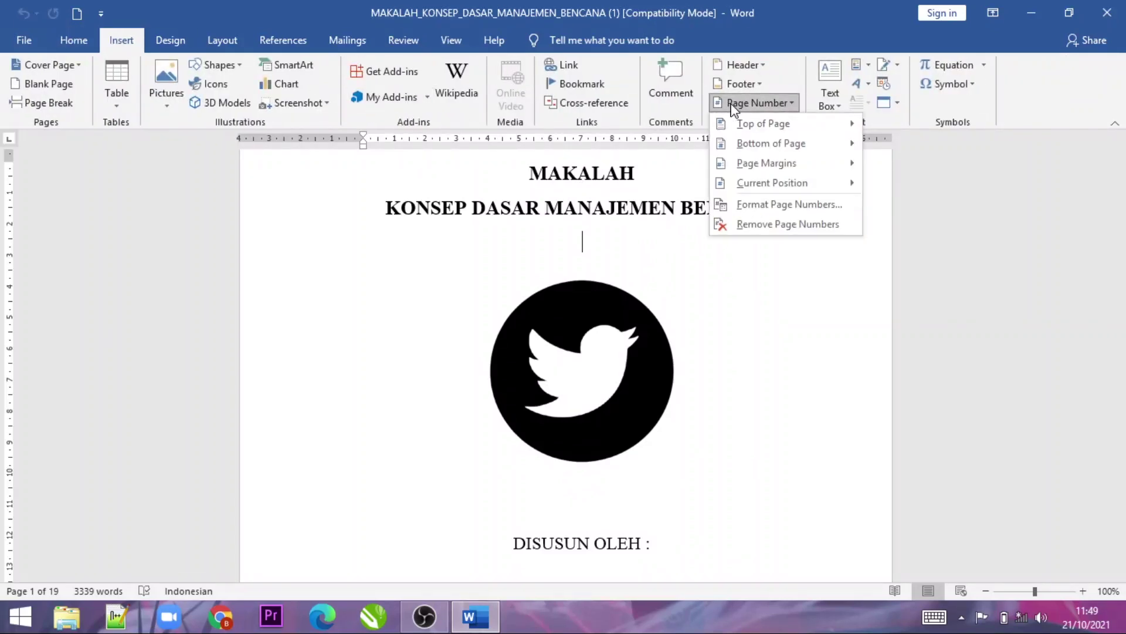
click(766, 142)
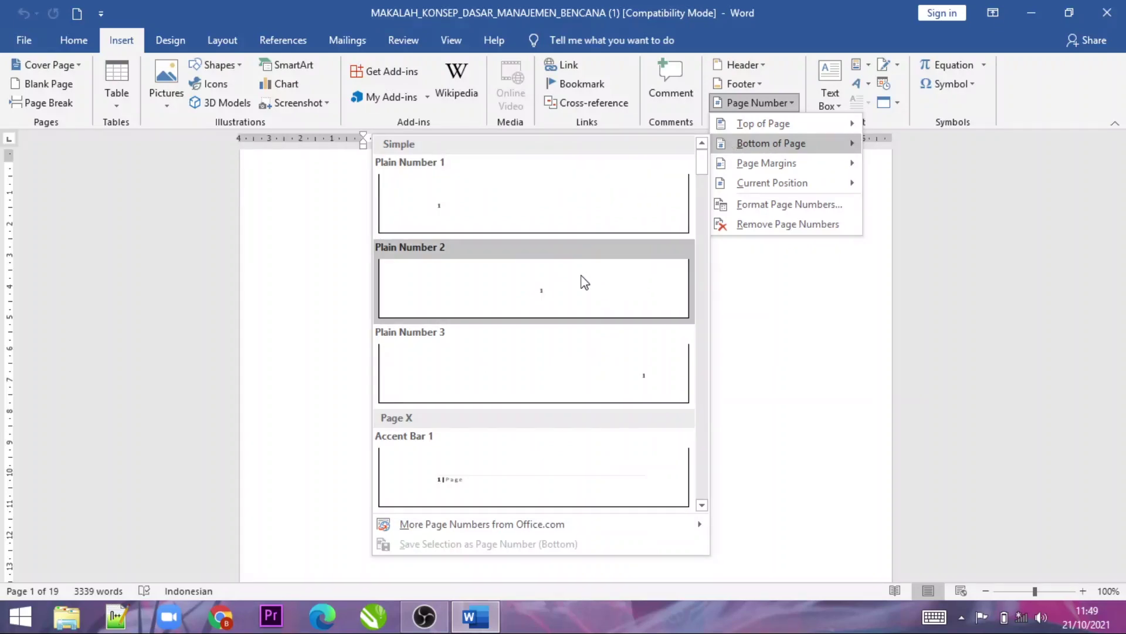
click(552, 293)
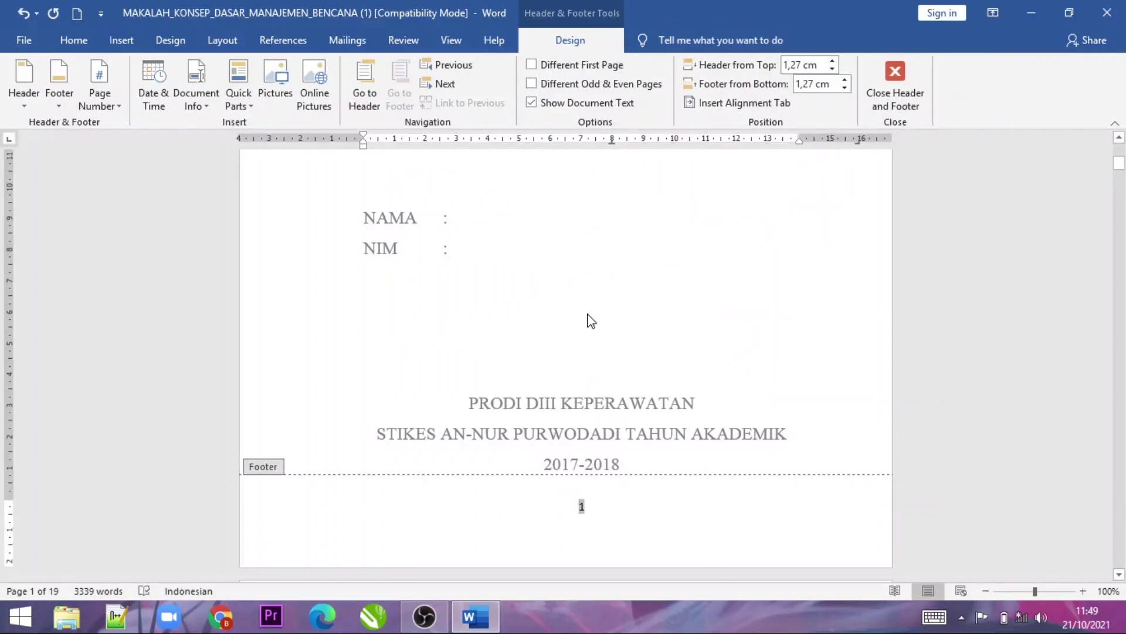
Step: Check the numbered pages and select the page number 1 in the footer
scroll(675, 405, down, 2)
scroll(670, 396, down, 3)
scroll(674, 393, up, 1)
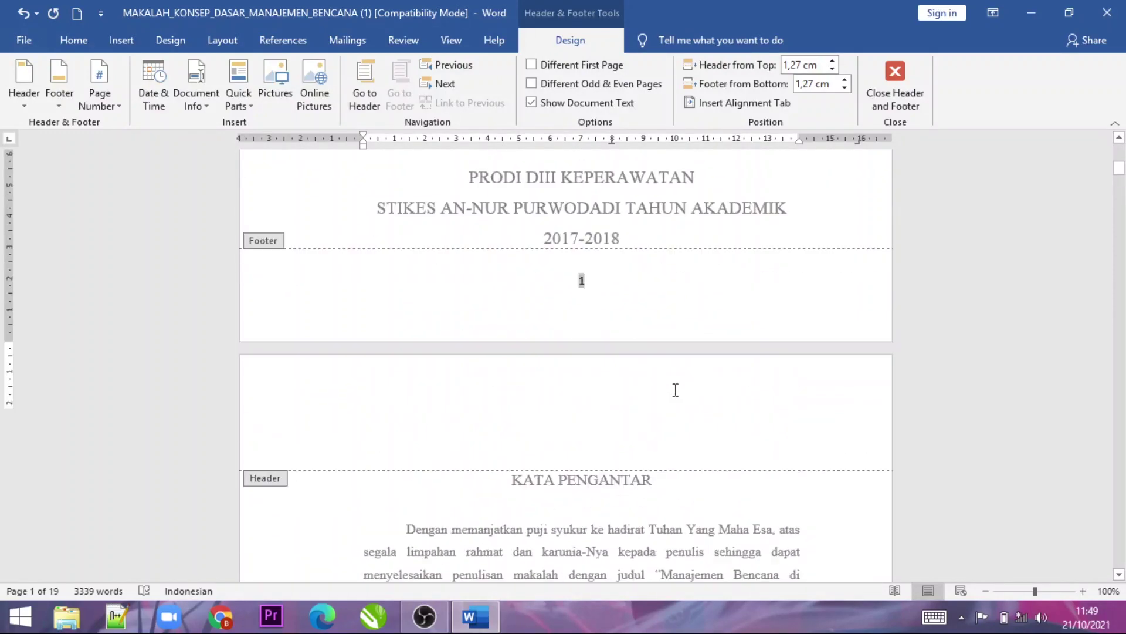
scroll(676, 390, up, 5)
scroll(675, 392, up, 4)
scroll(676, 391, up, 4)
scroll(678, 392, down, 5)
scroll(679, 388, down, 4)
scroll(679, 386, up, 3)
scroll(679, 386, down, 3)
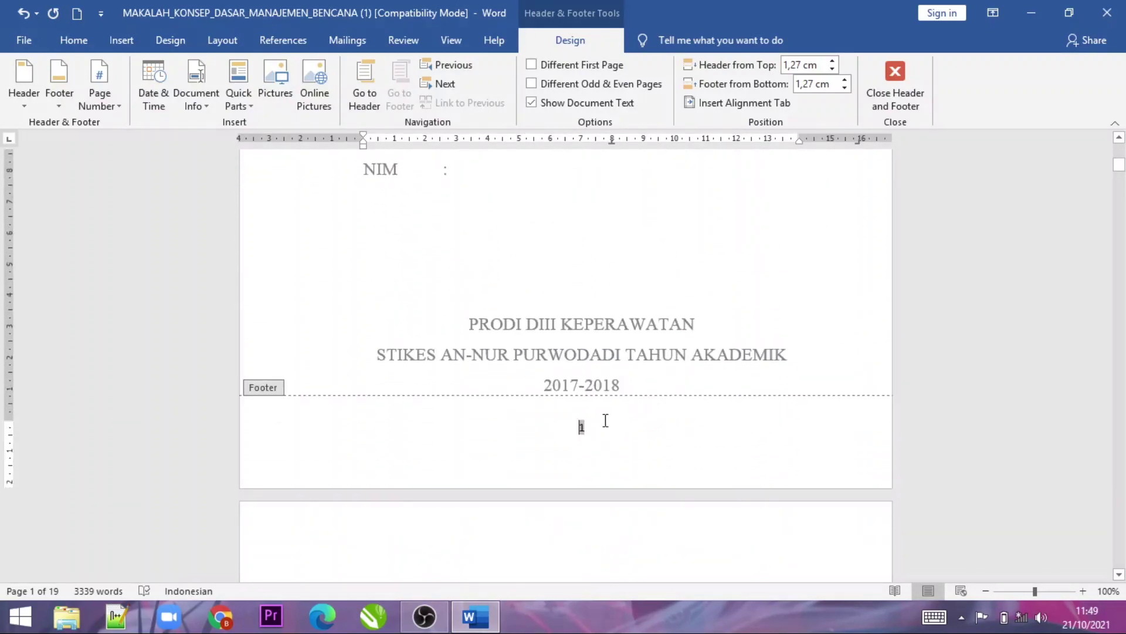
double_click(584, 427)
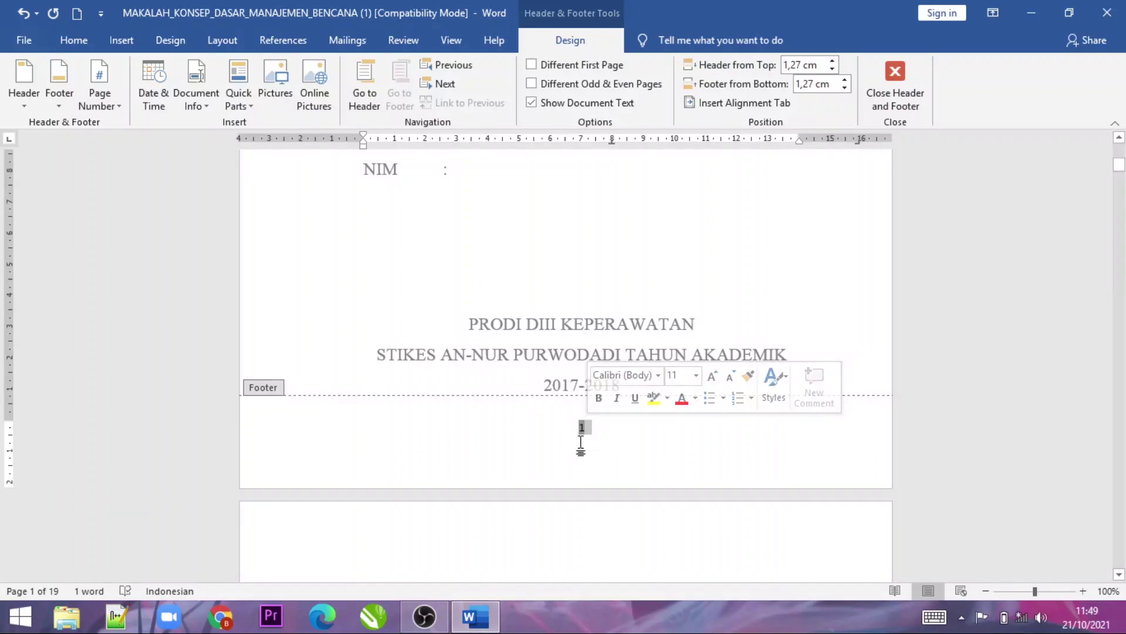
Step: Set the footer page number's font size to 26 and close the footer
click(66, 46)
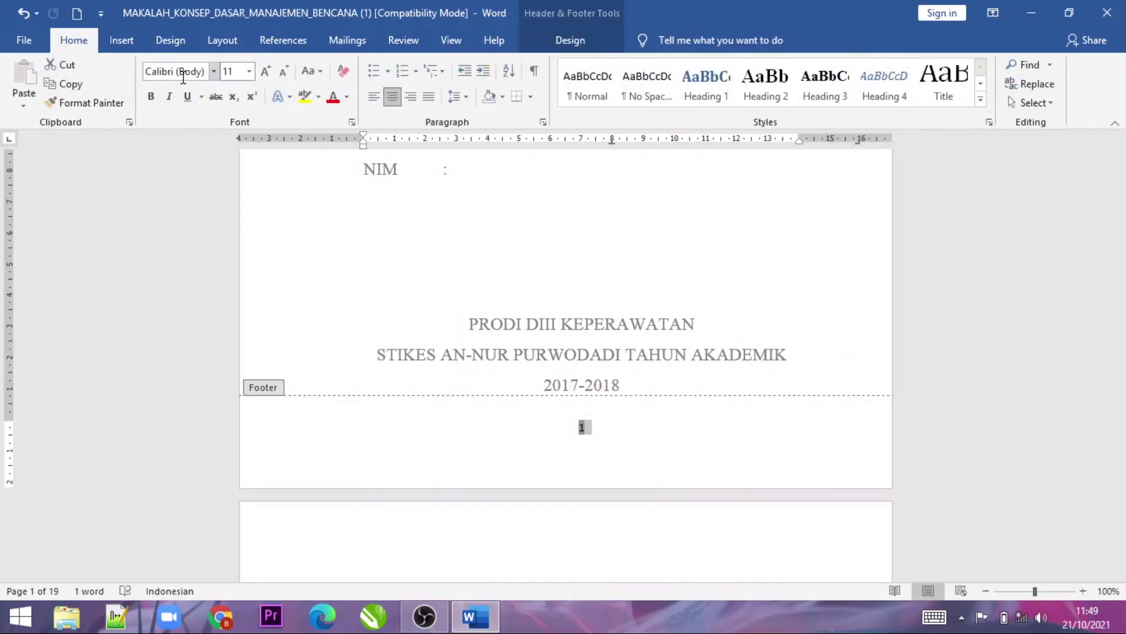
click(250, 73)
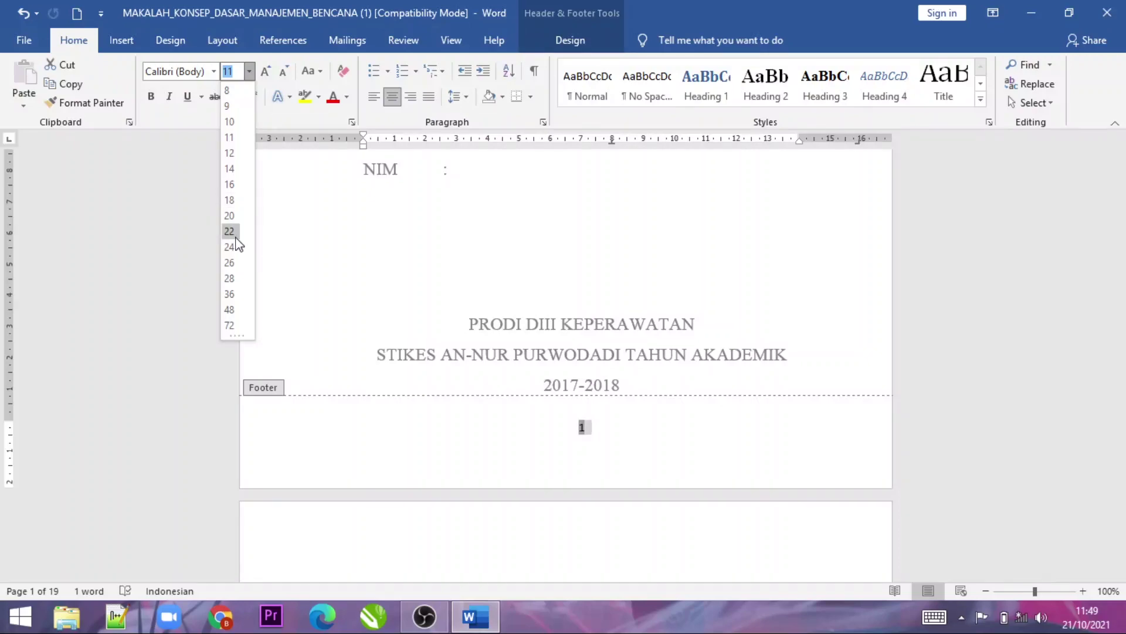
click(232, 262)
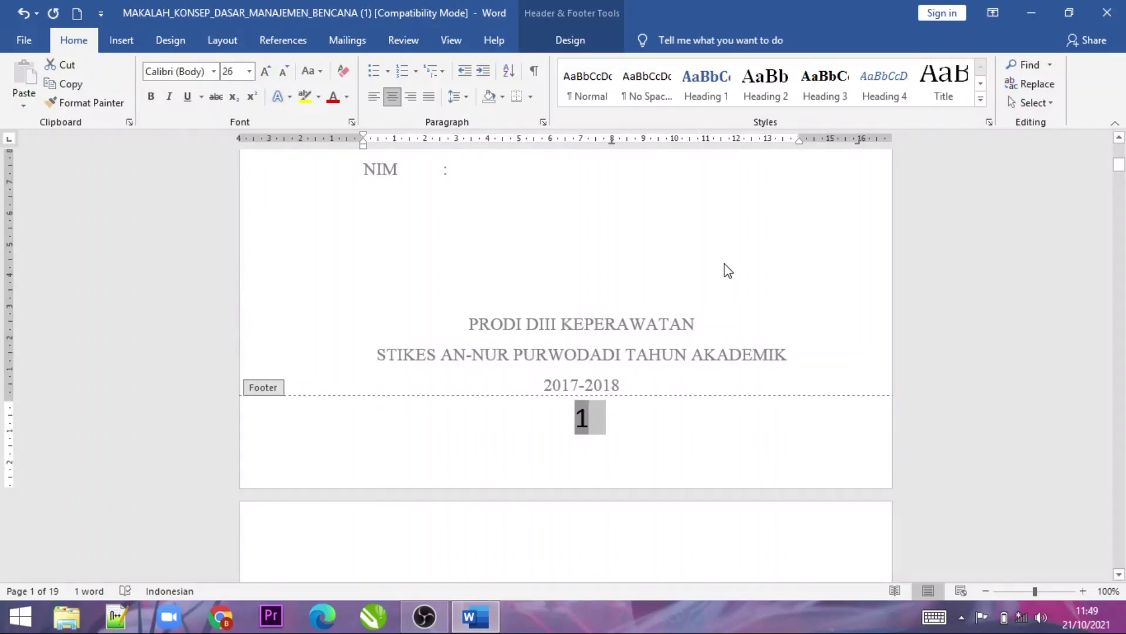
double_click(726, 266)
Step: Review the enlarged page numbers and reopen the footer to adjust numbering
scroll(725, 264, down, 4)
scroll(725, 265, up, 1)
scroll(724, 264, up, 3)
scroll(721, 259, up, 4)
scroll(722, 258, up, 3)
scroll(712, 245, down, 4)
scroll(713, 245, down, 5)
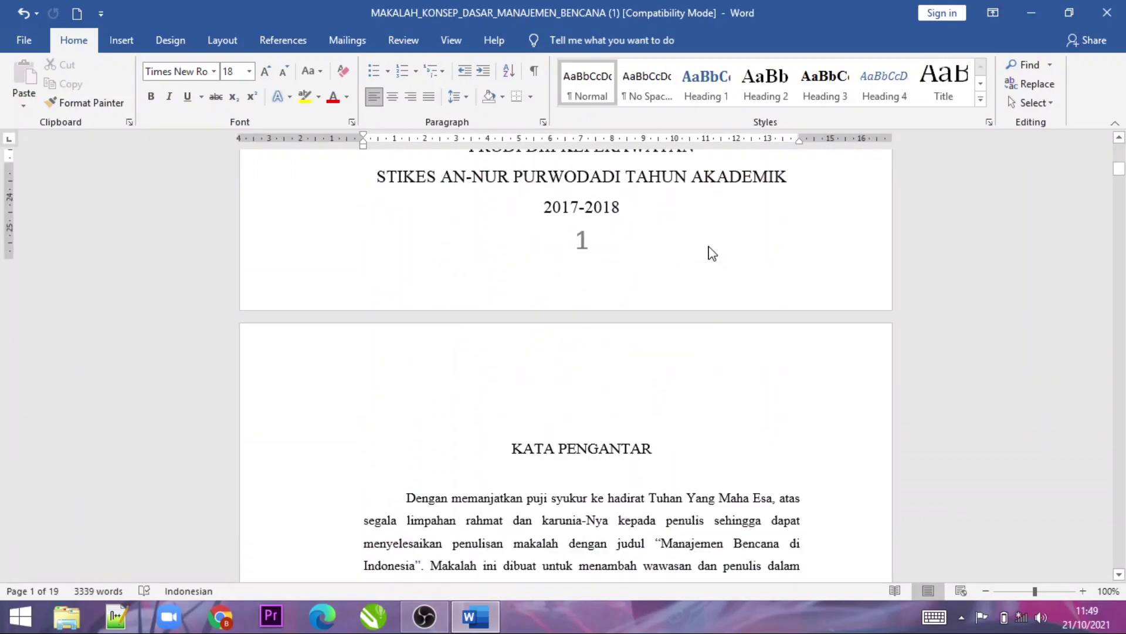
scroll(709, 251, down, 2)
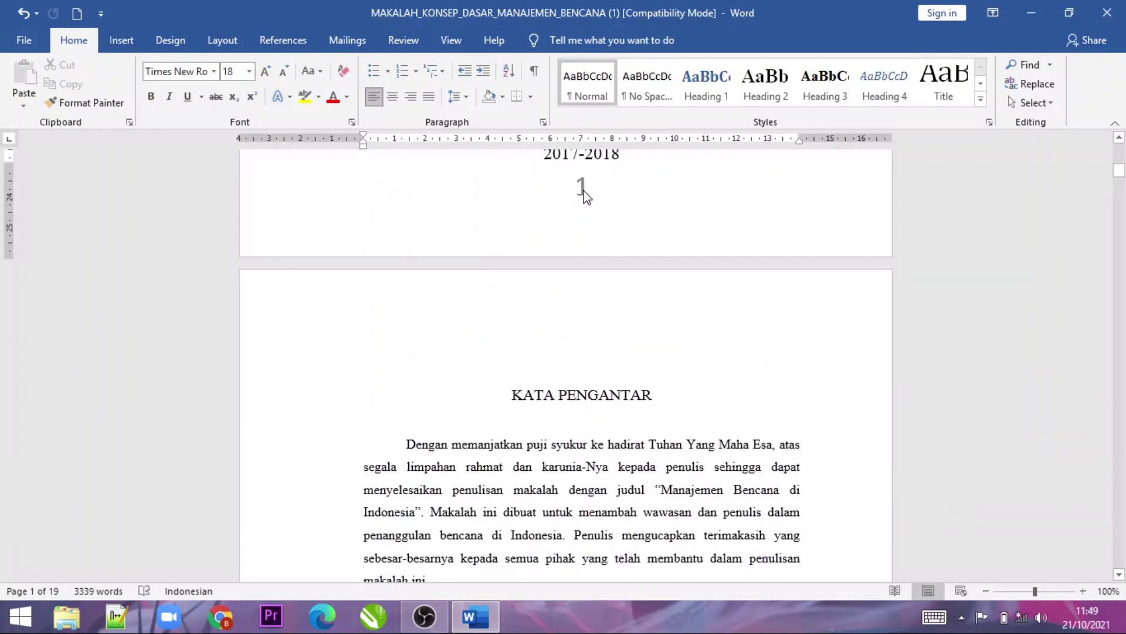
double_click(582, 189)
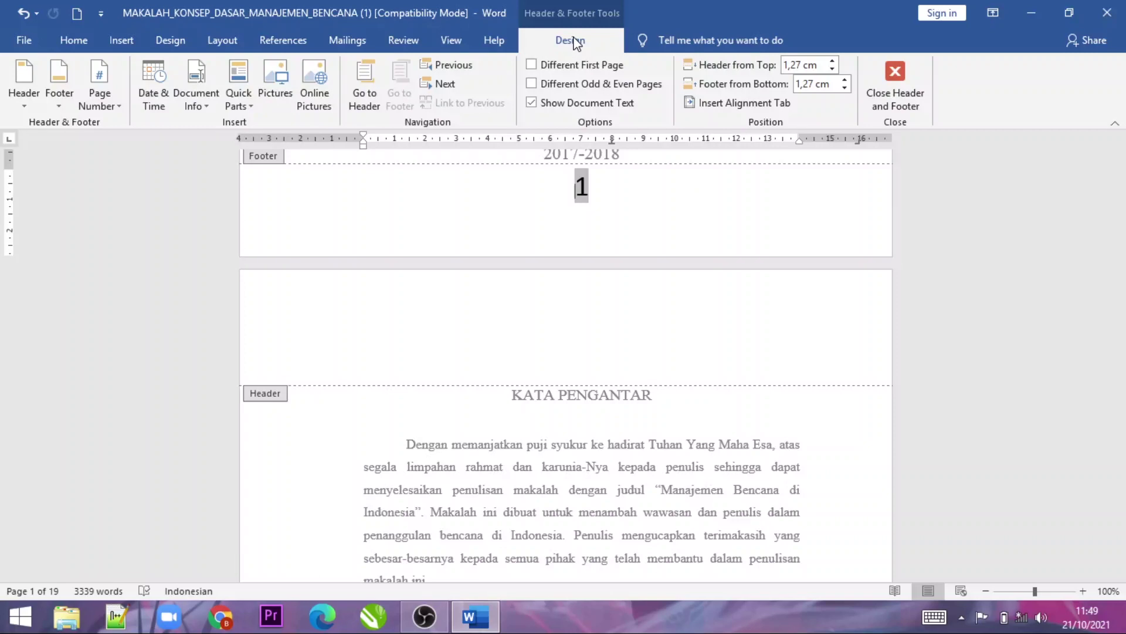
click(532, 65)
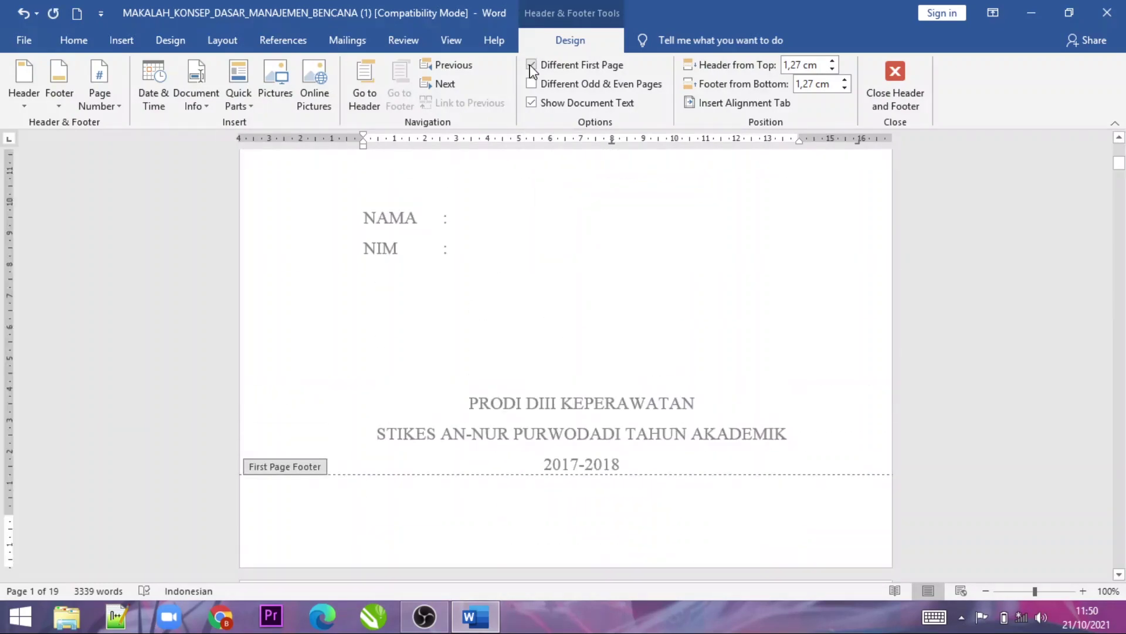
click(894, 79)
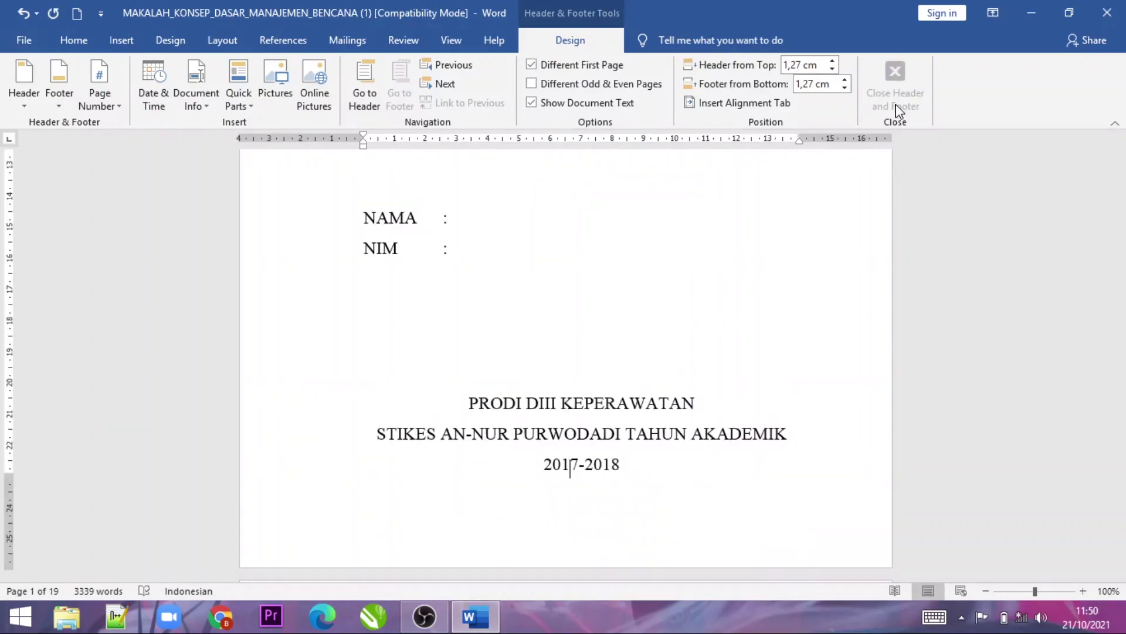
scroll(740, 239, down, 10)
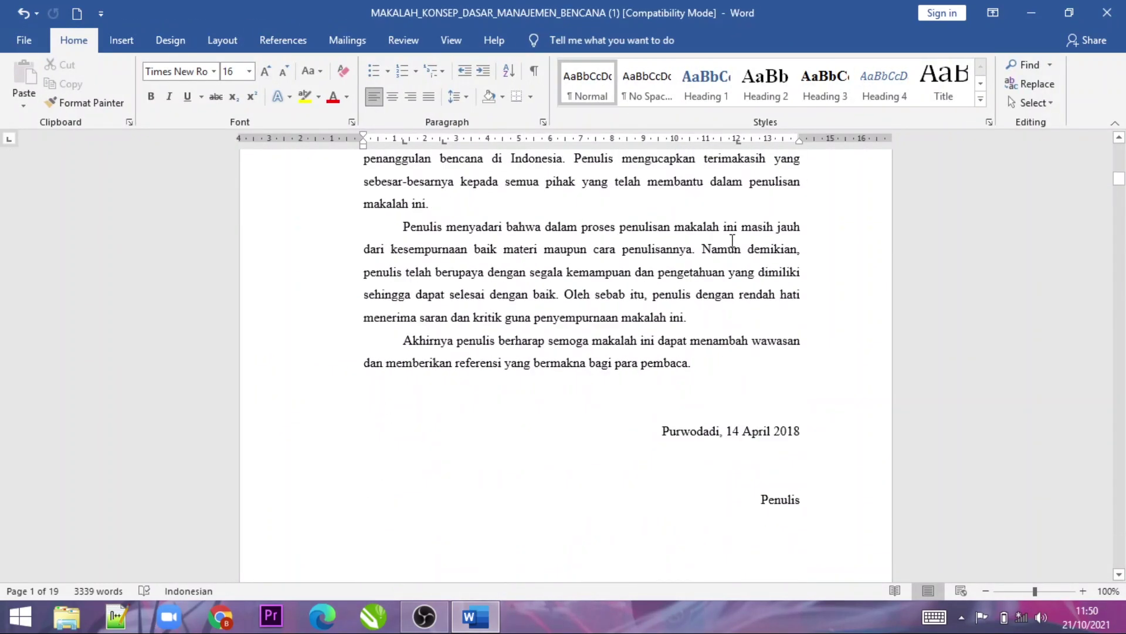
scroll(732, 240, up, 3)
scroll(732, 239, up, 3)
scroll(733, 239, up, 2)
scroll(733, 235, up, 2)
scroll(732, 234, up, 3)
scroll(643, 299, down, 1)
scroll(649, 305, down, 3)
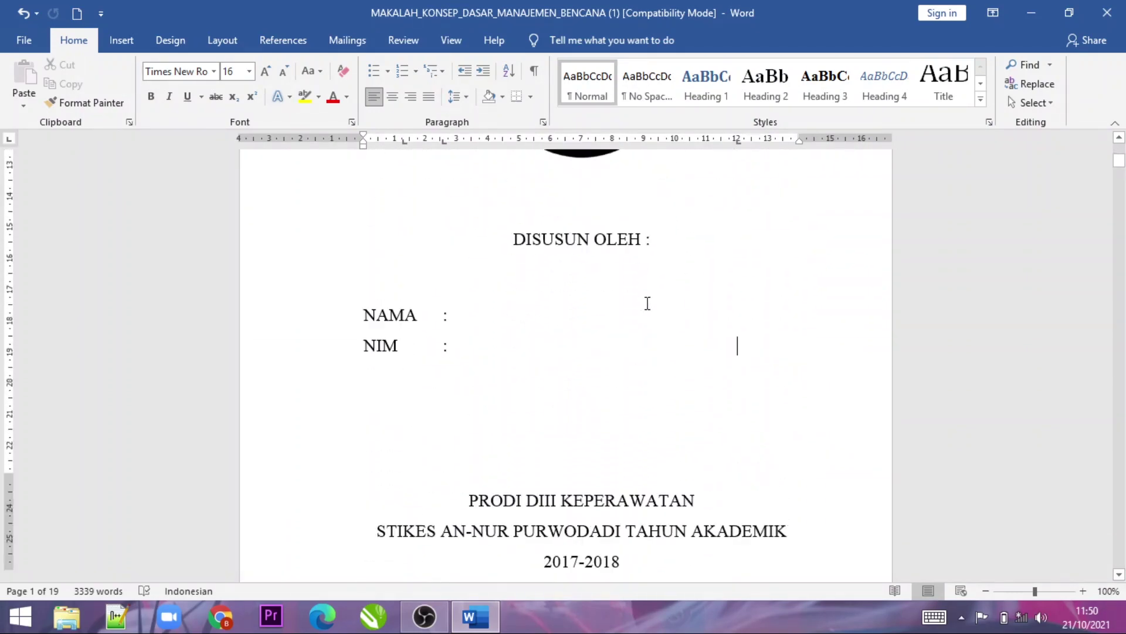
scroll(724, 392, down, 2)
key(ctrl+z)
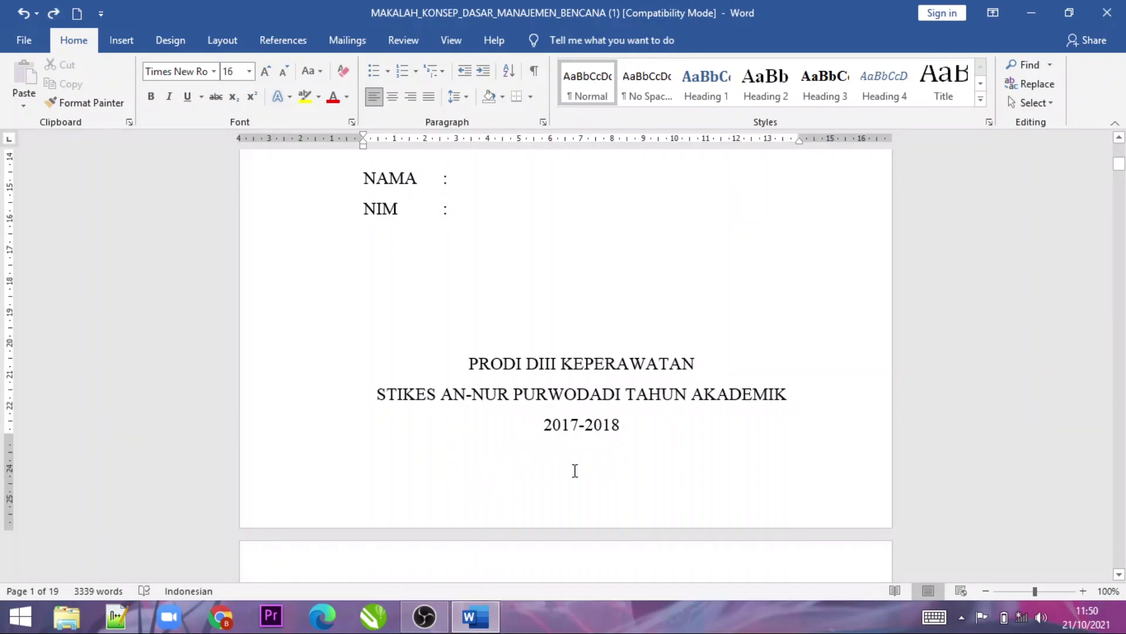
scroll(575, 470, down, 3)
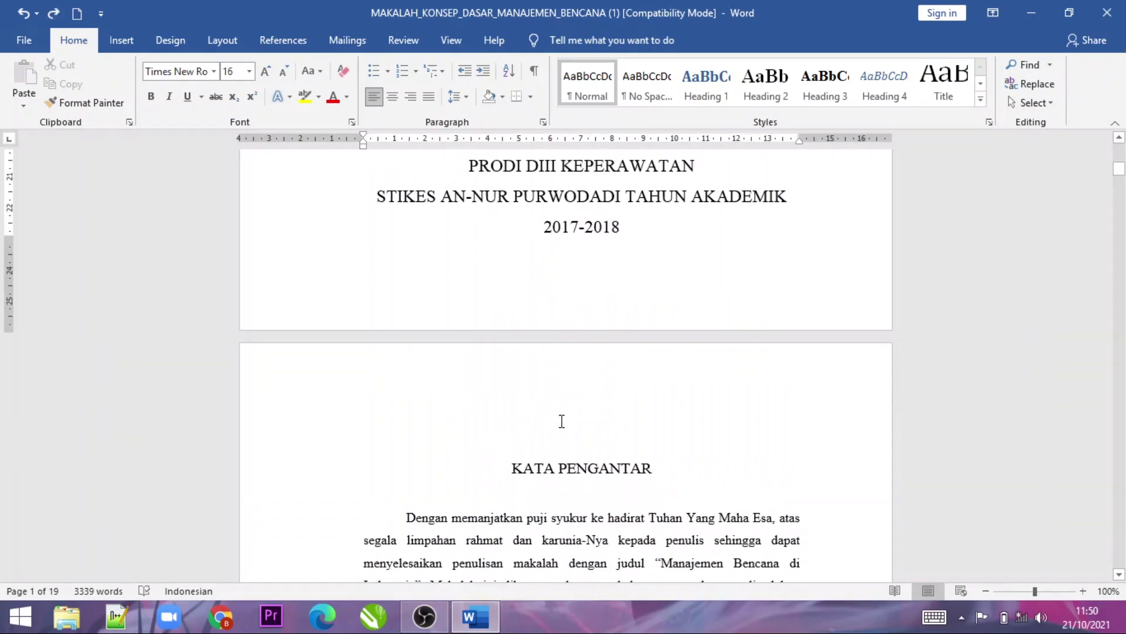
scroll(562, 428, down, 5)
scroll(558, 411, down, 3)
scroll(555, 402, down, 4)
scroll(551, 404, down, 2)
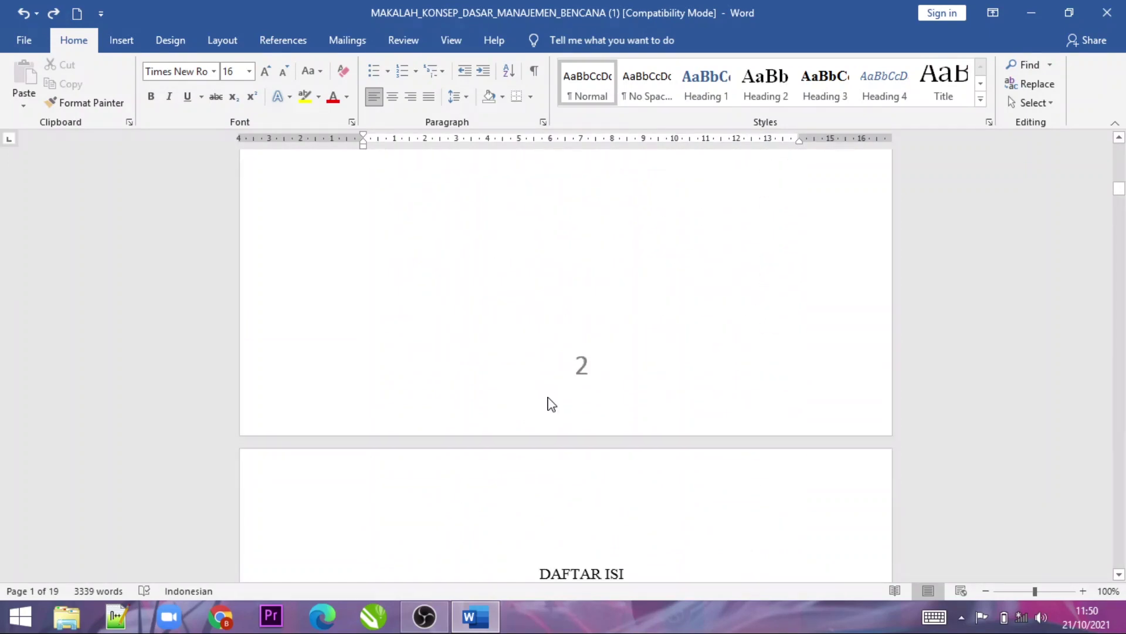
scroll(637, 328, up, 3)
scroll(641, 346, up, 4)
scroll(645, 359, up, 4)
scroll(645, 363, up, 3)
scroll(645, 364, up, 4)
scroll(645, 363, up, 4)
scroll(645, 363, down, 8)
scroll(644, 364, down, 6)
scroll(644, 363, down, 5)
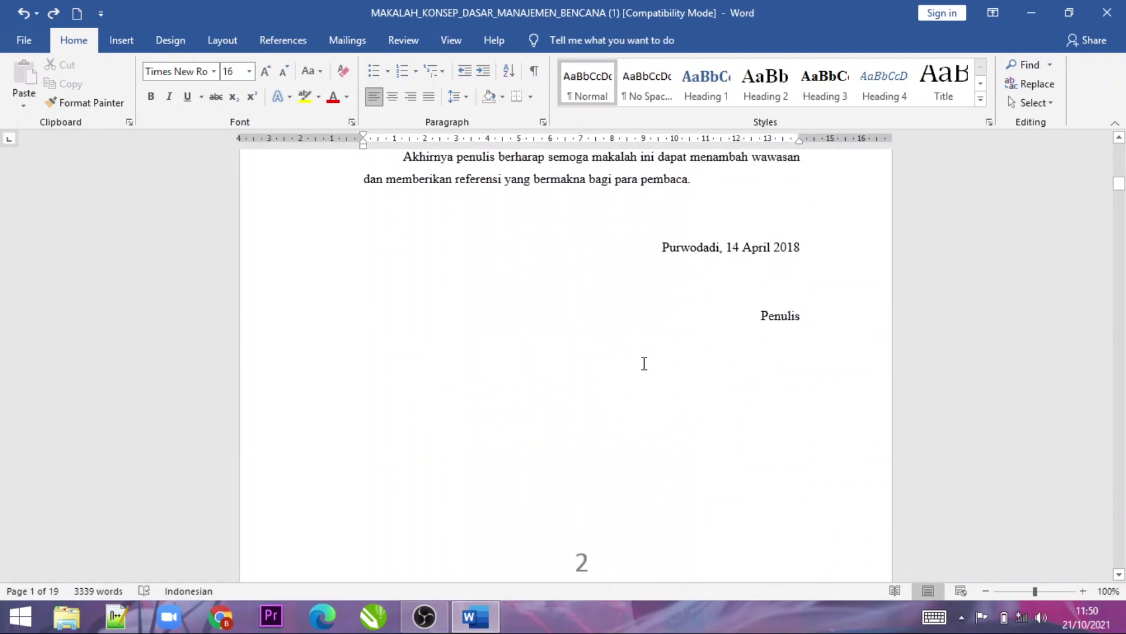
scroll(581, 382, down, 5)
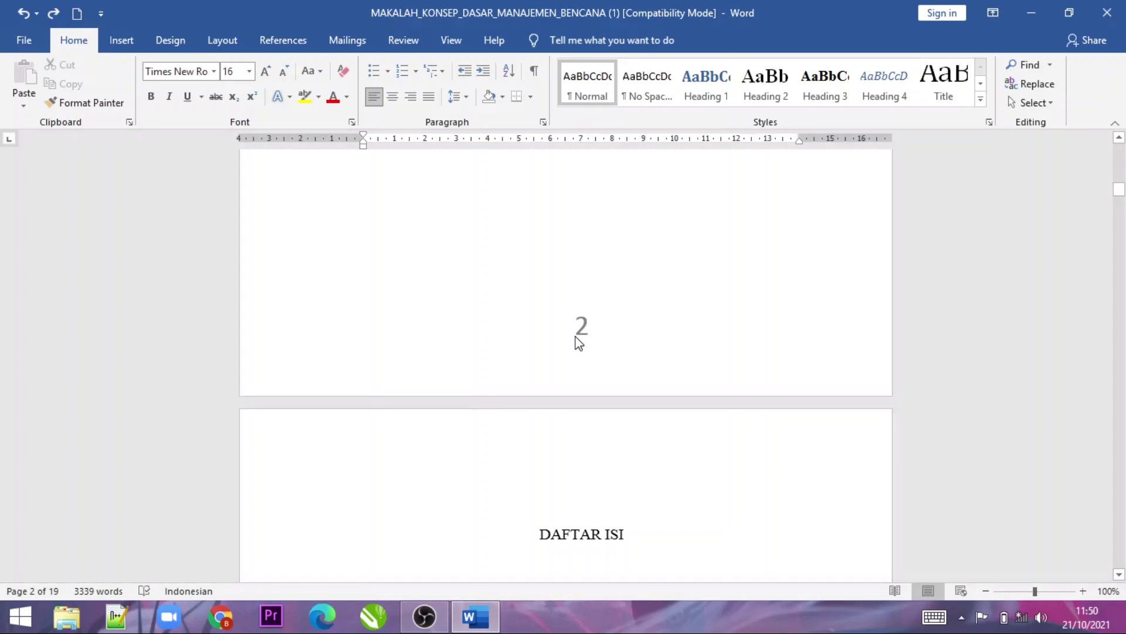
Step: In the second page's footer, make page numbering start at 0 via Format Page Numbers
double_click(585, 330)
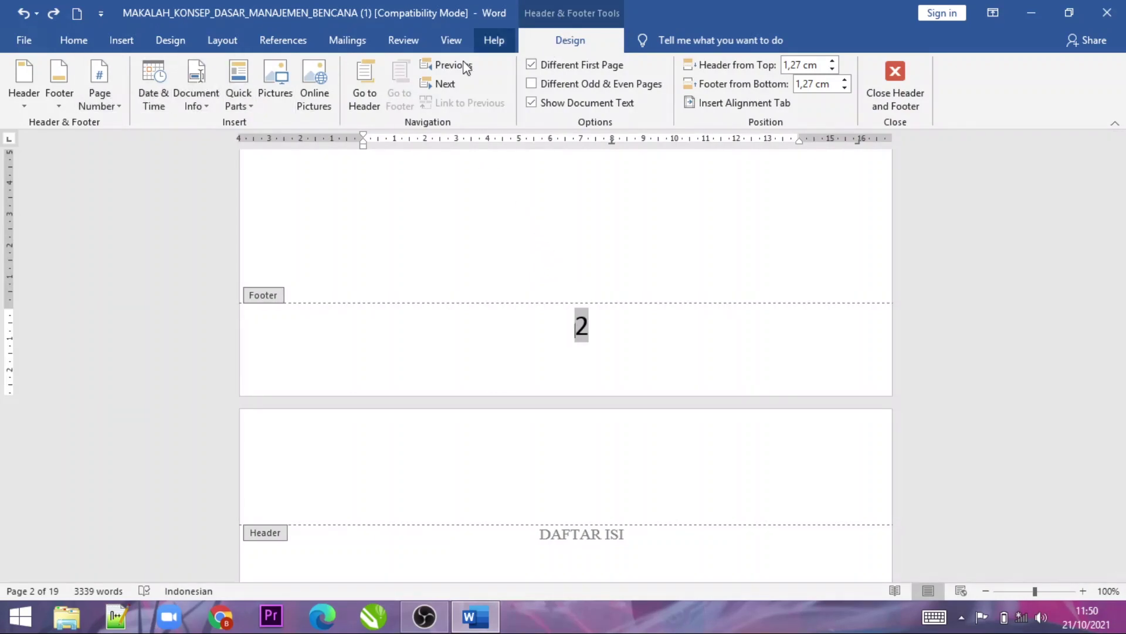
click(104, 107)
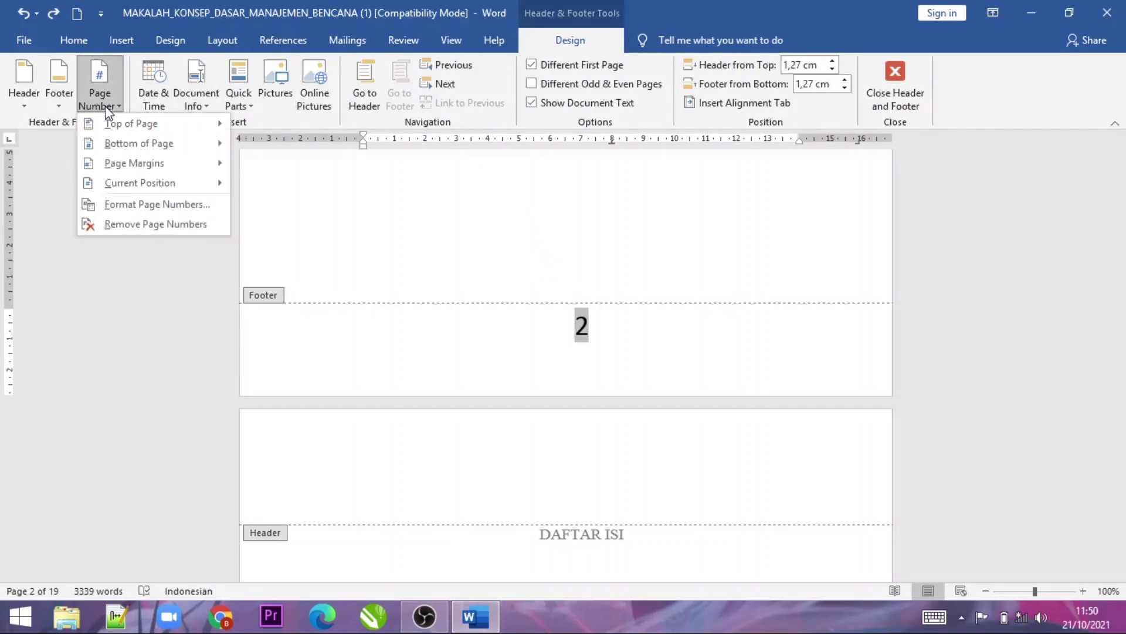
click(142, 209)
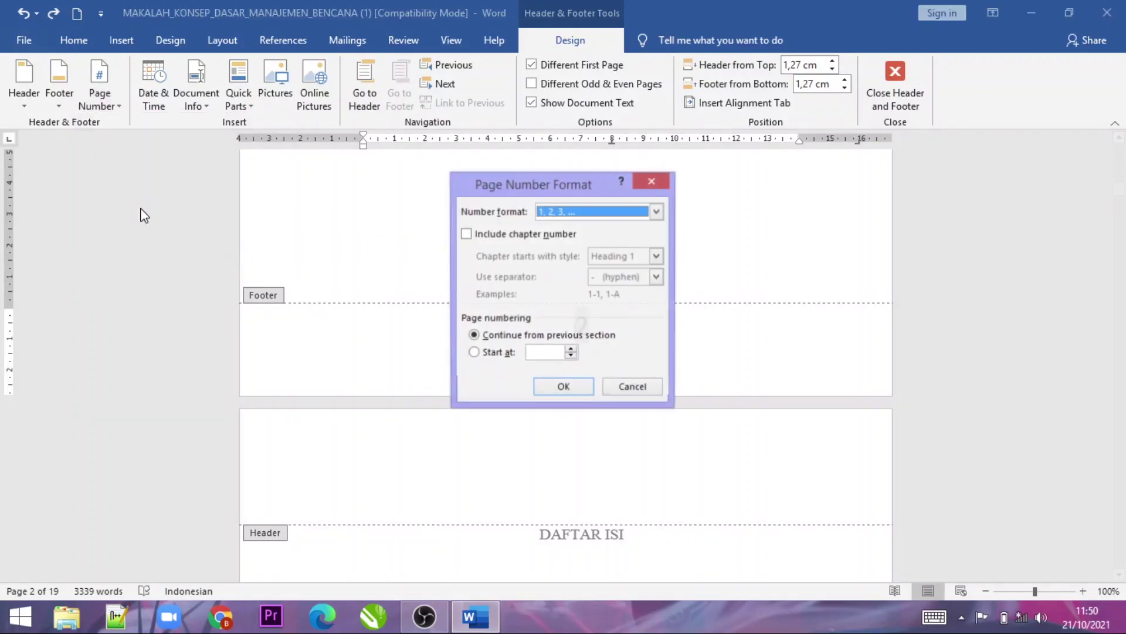
click(474, 354)
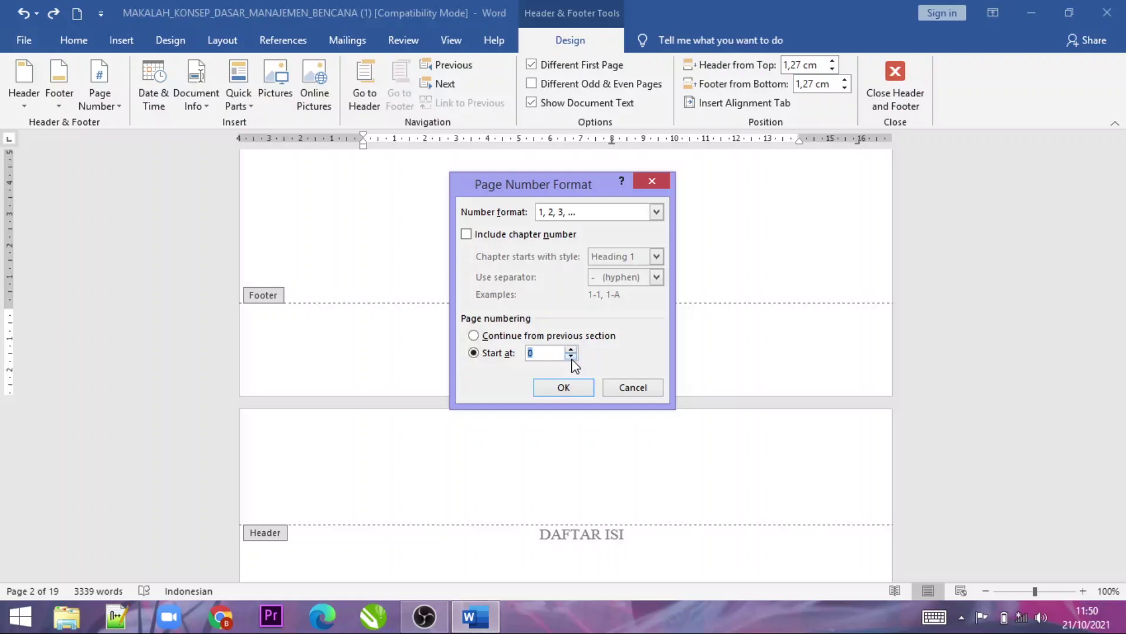
click(565, 388)
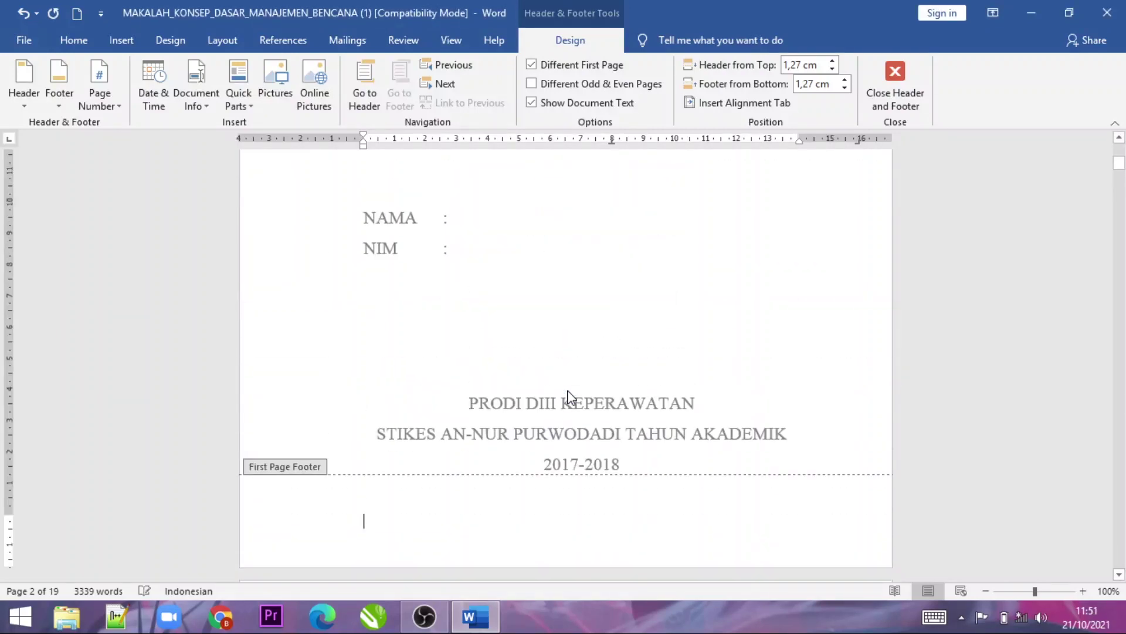
double_click(629, 345)
Step: Verify the KATA PENGANTAR page's footer now shows page number 1
scroll(629, 338, down, 5)
scroll(629, 337, down, 1)
scroll(461, 293, up, 3)
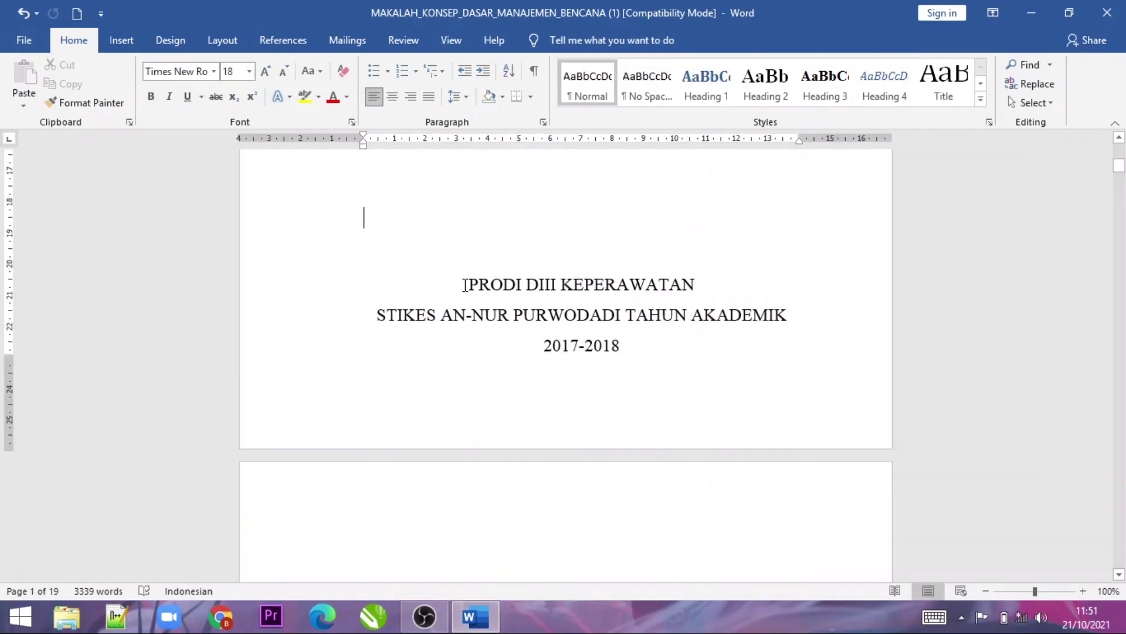
scroll(502, 385, down, 4)
scroll(621, 334, down, 5)
scroll(621, 334, down, 5)
scroll(517, 368, down, 4)
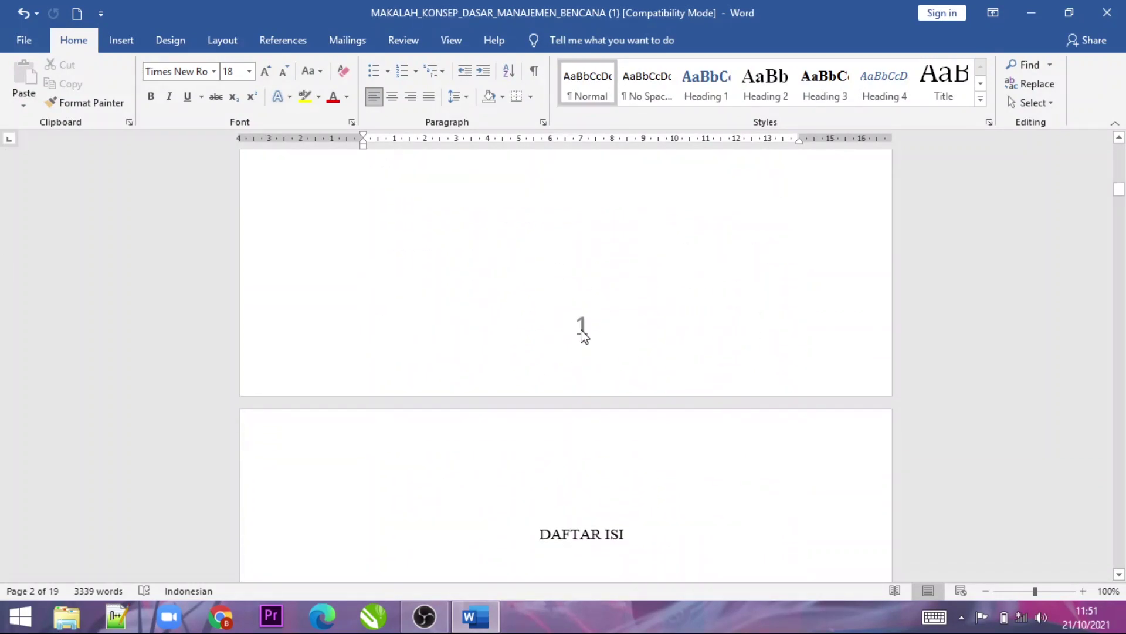
double_click(582, 328)
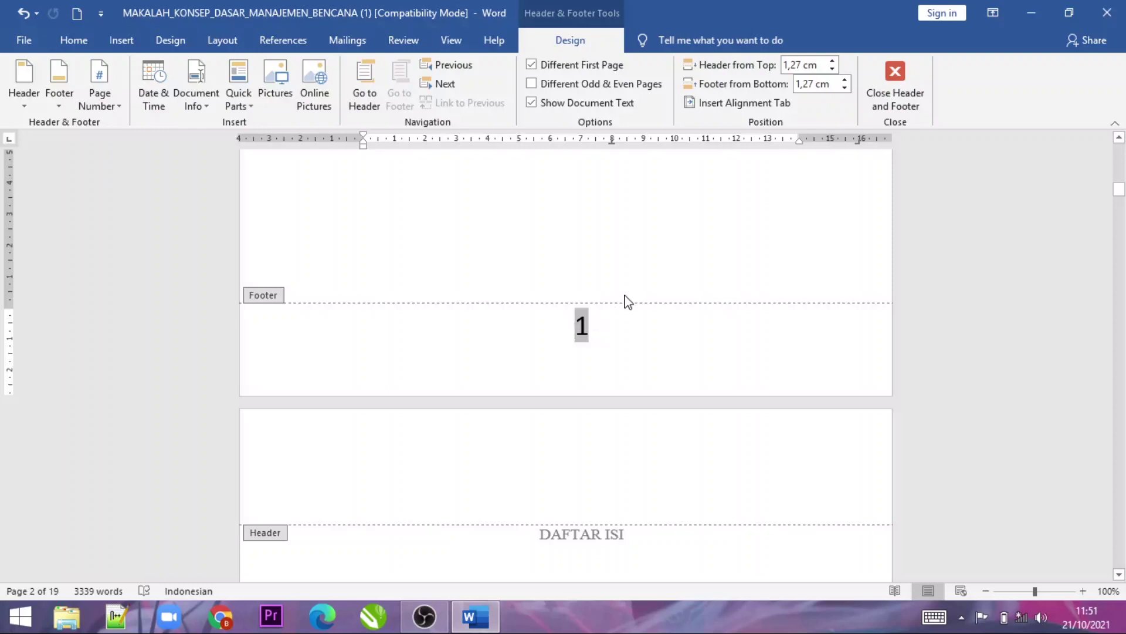
double_click(647, 271)
Step: From the second page's footer, set Format Page Numbers' Start at to 1 and apply
scroll(644, 269, down, 1)
scroll(645, 268, up, 2)
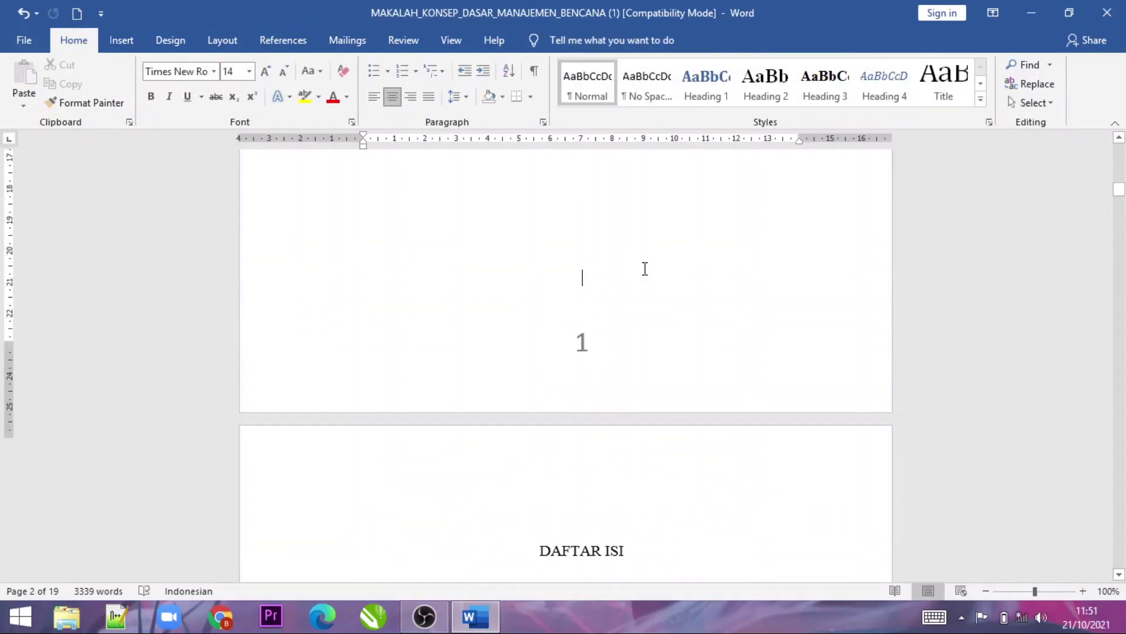
double_click(582, 367)
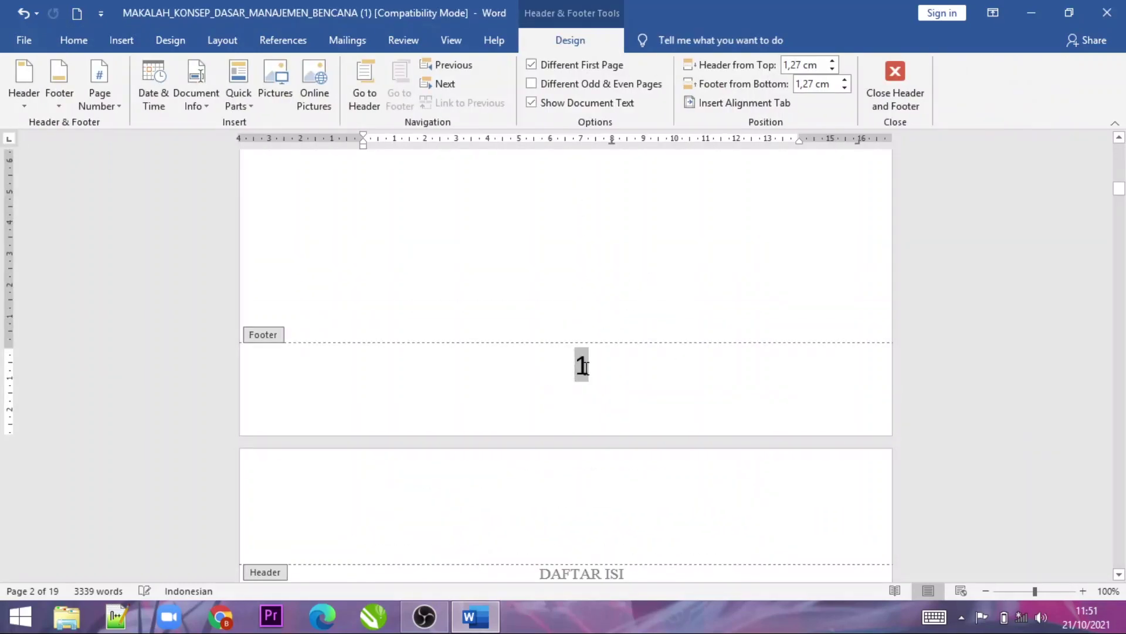
click(97, 100)
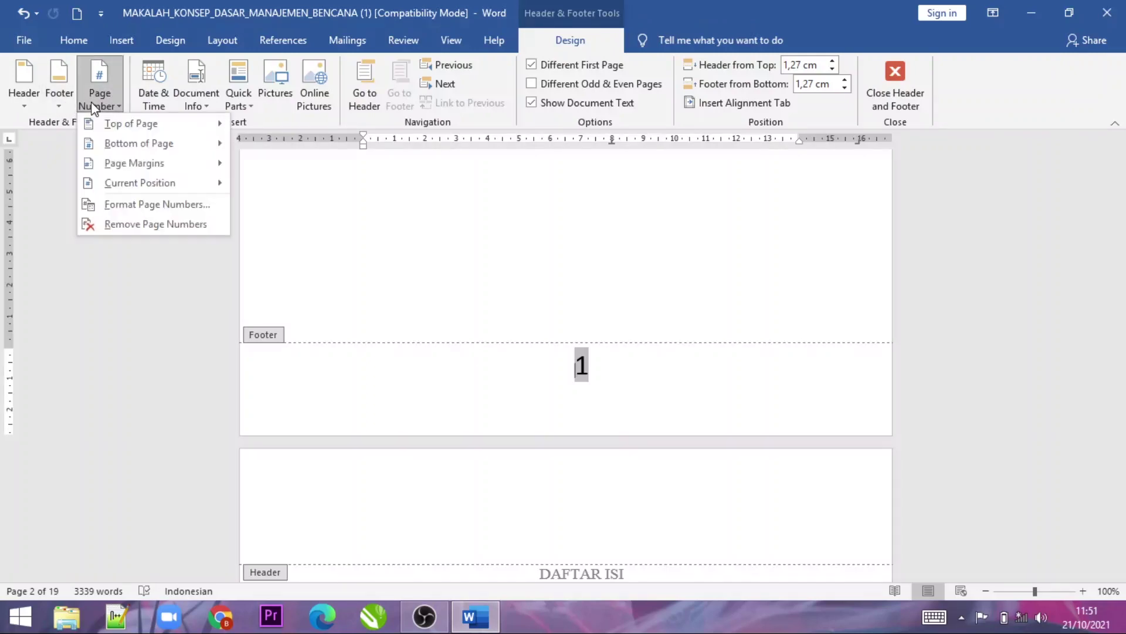
click(150, 205)
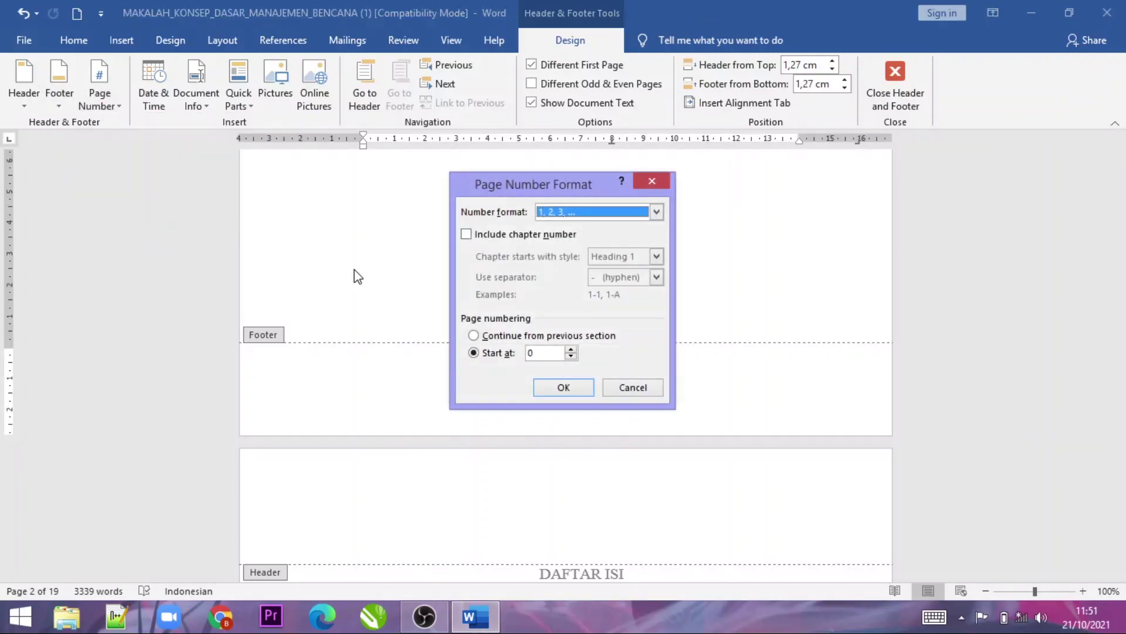
click(571, 349)
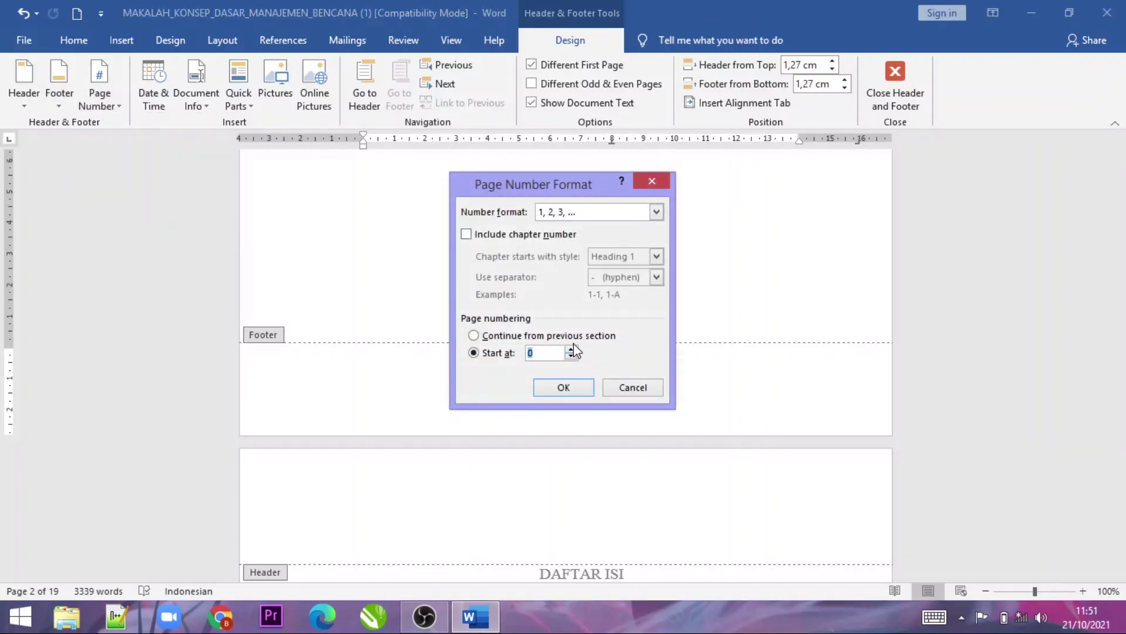
drag(630, 183, 860, 168)
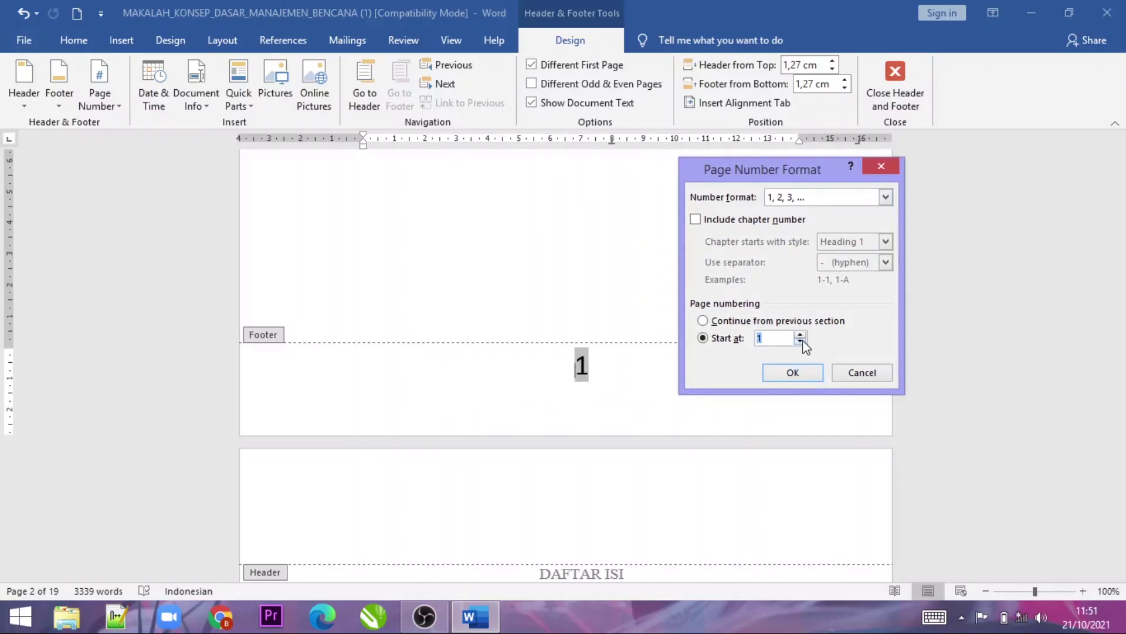
click(793, 372)
scroll(652, 361, down, 6)
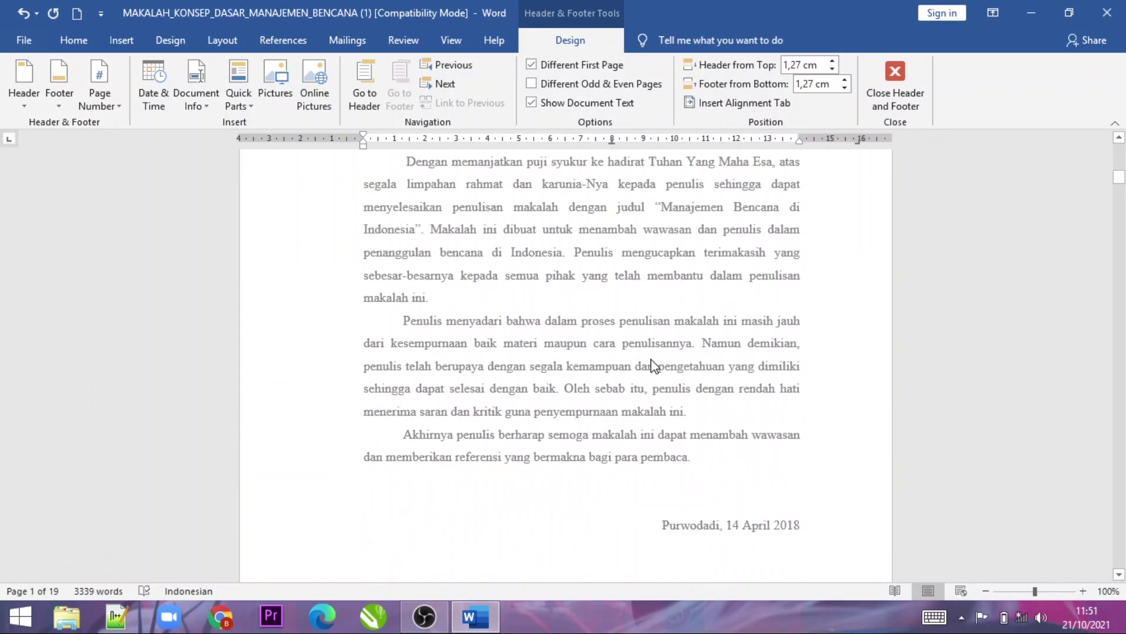
Step: Close footer editing and scroll back up to the report's cover page
scroll(652, 365, down, 4)
scroll(612, 405, up, 7)
double_click(610, 404)
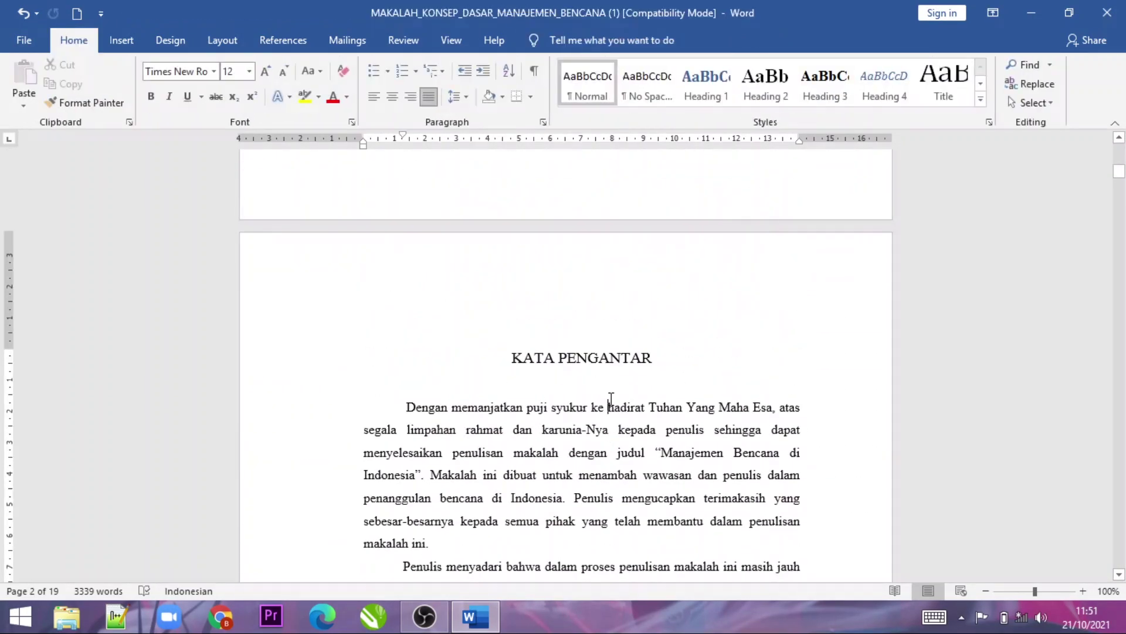
scroll(705, 340, up, 4)
scroll(705, 339, up, 4)
scroll(705, 340, up, 4)
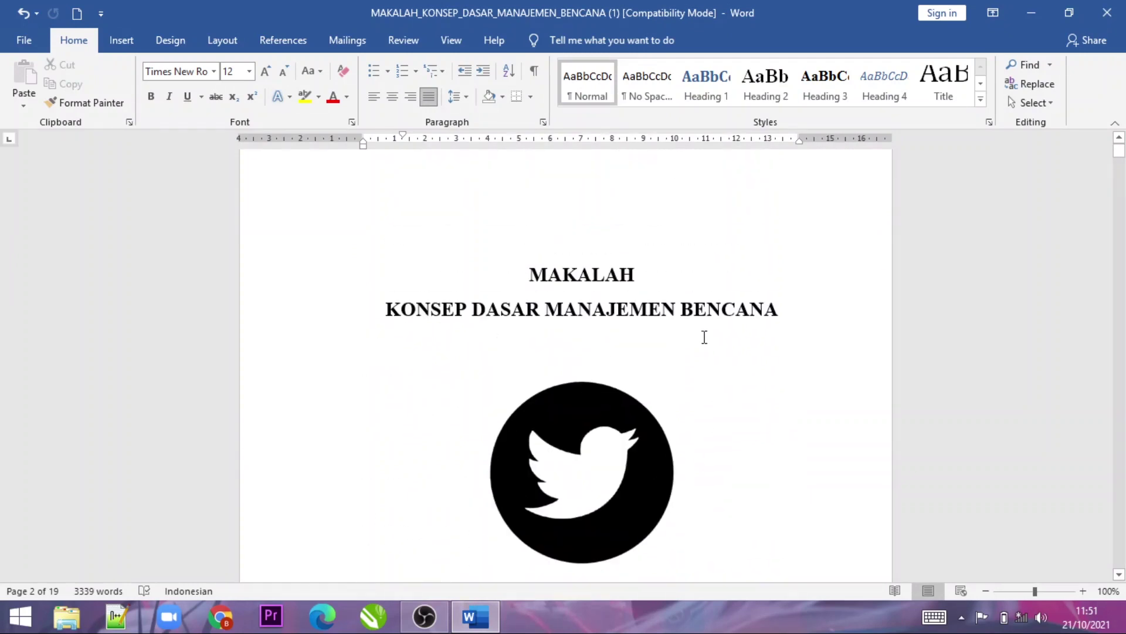
scroll(704, 340, up, 2)
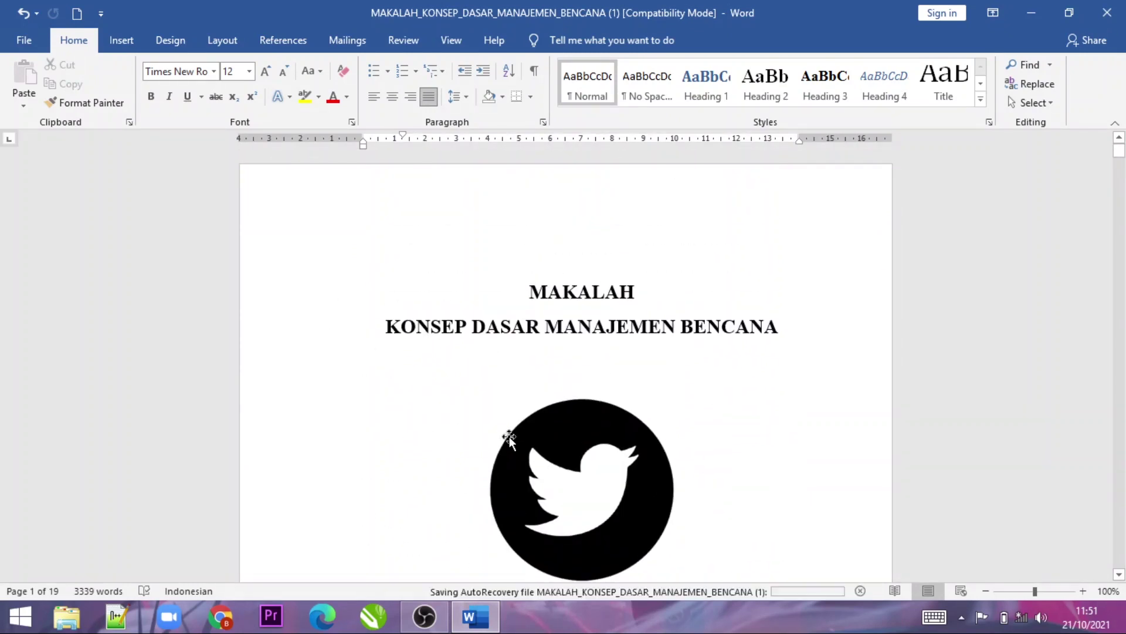